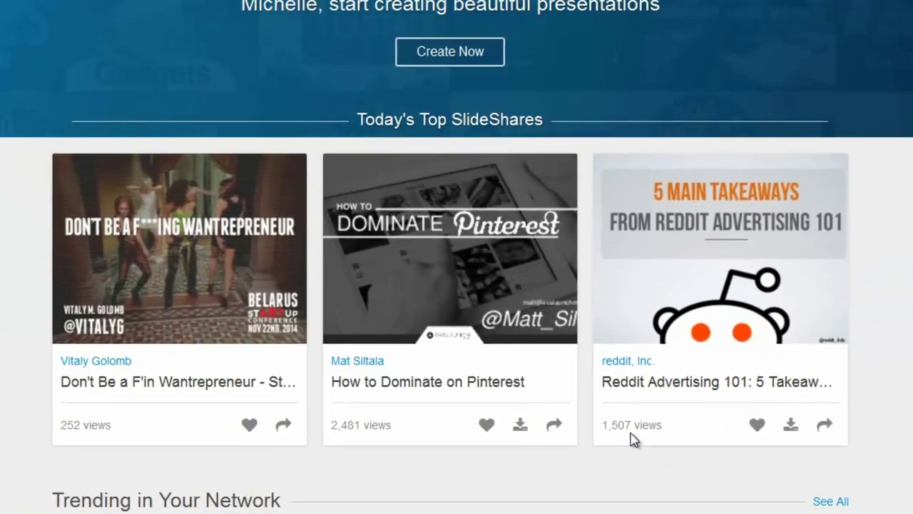
Scroll to Created on SlideShare and open 'How to Thrive: A Redefinition of Success' in the viewer
{"action": "scroll", "coordinate": [880, 361], "scroll_direction": "down", "scroll_amount": 8}
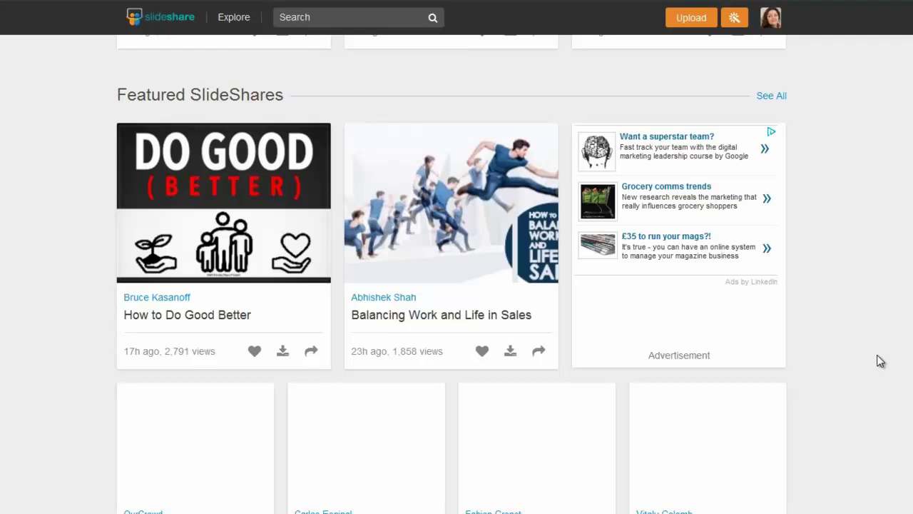
{"action": "scroll", "coordinate": [880, 361], "scroll_direction": "down", "scroll_amount": 3}
{"action": "scroll", "coordinate": [879, 360], "scroll_direction": "down", "scroll_amount": 3}
{"action": "scroll", "coordinate": [880, 361], "scroll_direction": "down", "scroll_amount": 2}
{"action": "scroll", "coordinate": [880, 361], "scroll_direction": "down", "scroll_amount": 1}
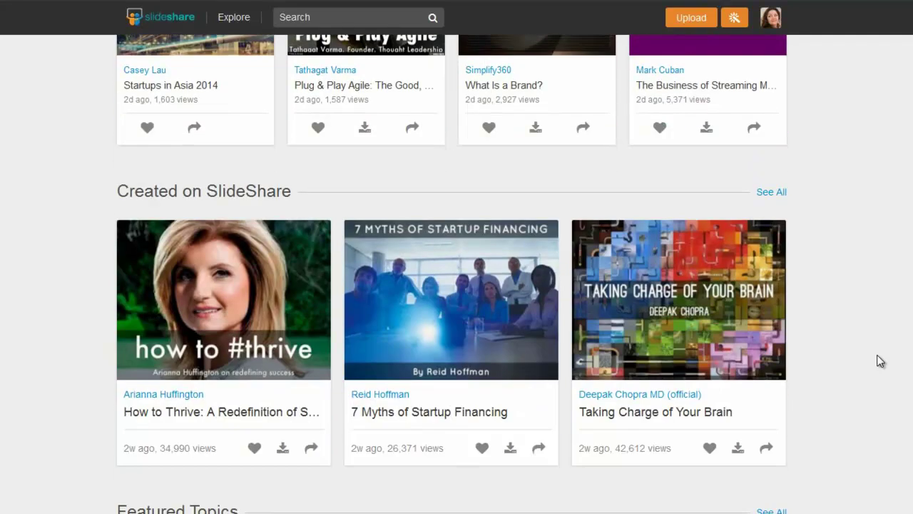
{"action": "left_click", "coordinate": [216, 261]}
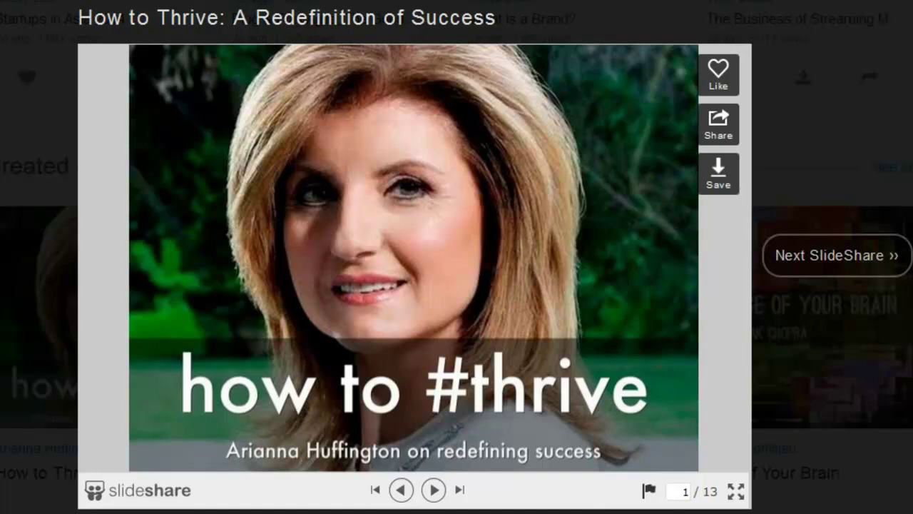
Advance the How to Thrive presentation to slide 5 of 13, the Sleep slide
{"action": "left_click", "coordinate": [433, 490]}
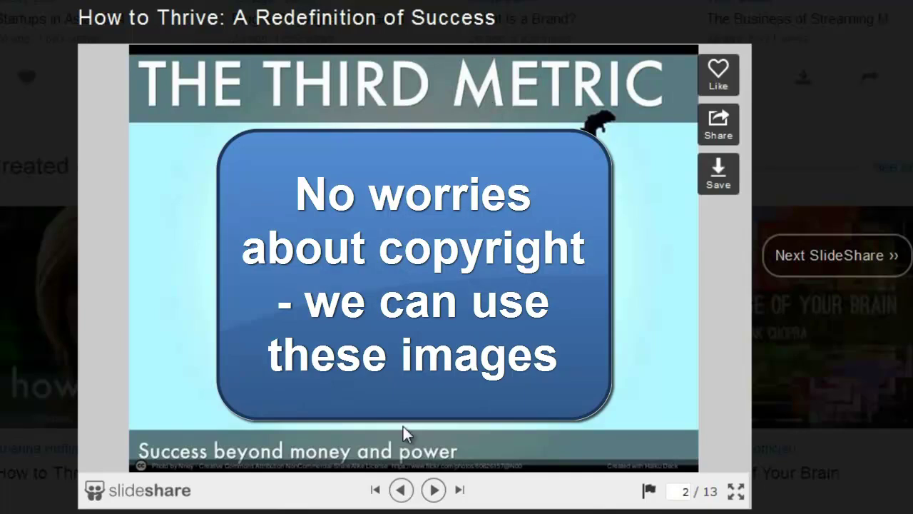
{"action": "left_click", "coordinate": [434, 491]}
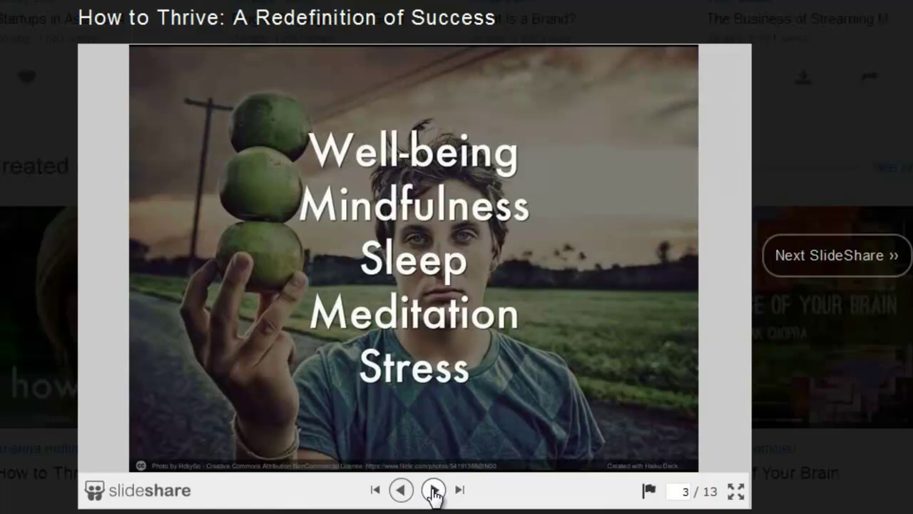
{"action": "left_click", "coordinate": [434, 491]}
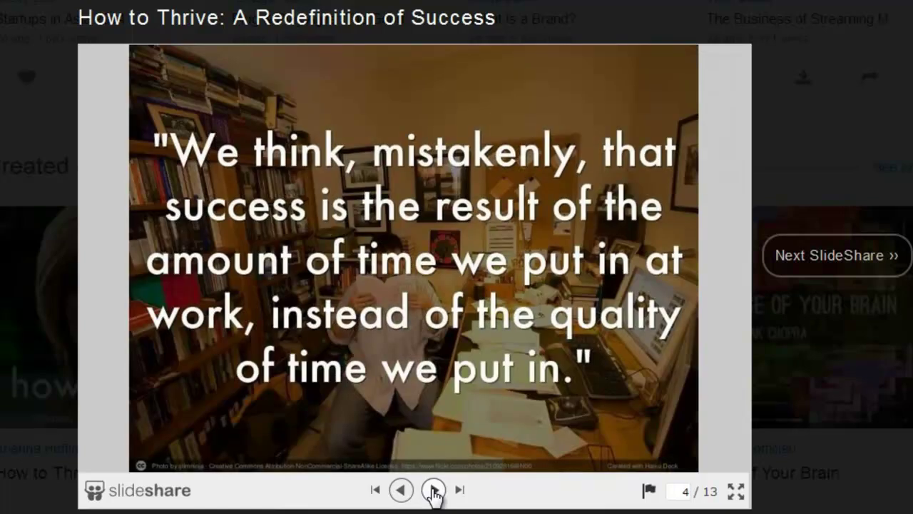
{"action": "left_click", "coordinate": [434, 491]}
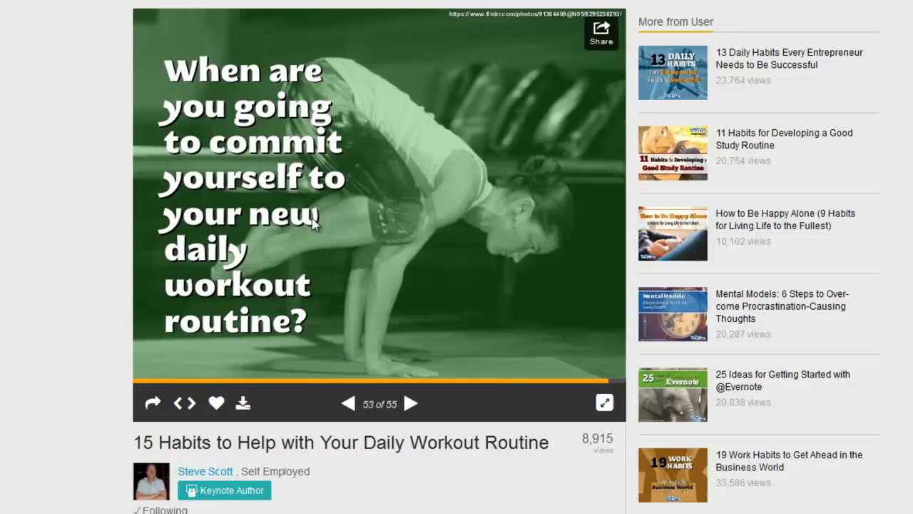
Scroll the workout-habits deck page and advance to slide 54 of 55
{"action": "scroll", "coordinate": [74, 382], "scroll_direction": "down", "scroll_amount": 2}
{"action": "scroll", "coordinate": [74, 384], "scroll_direction": "down", "scroll_amount": 3}
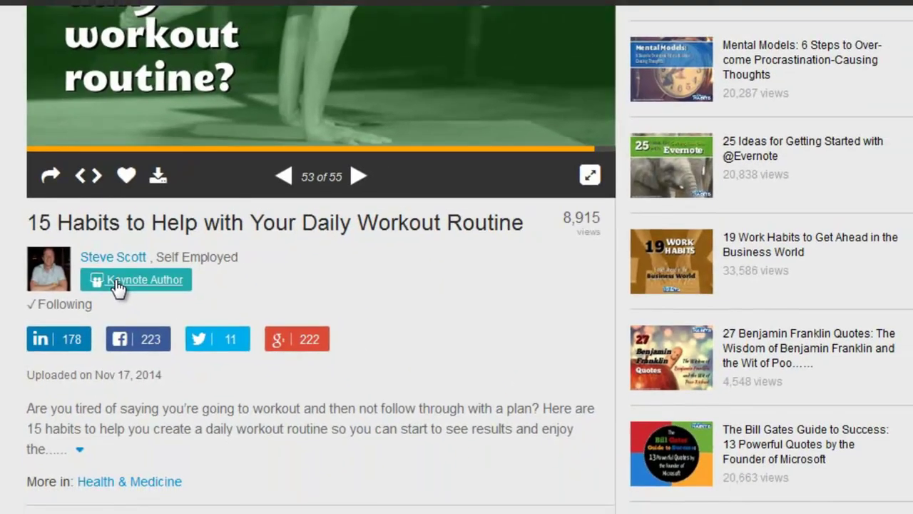
{"action": "scroll", "coordinate": [1, 428], "scroll_direction": "up", "scroll_amount": 2}
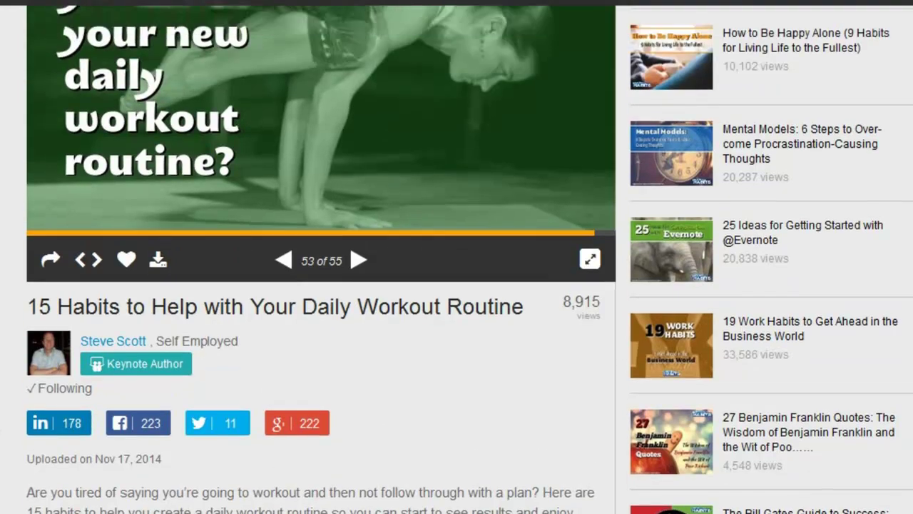
{"action": "scroll", "coordinate": [321, 285], "scroll_direction": "up", "scroll_amount": 1}
{"action": "scroll", "coordinate": [321, 286], "scroll_direction": "up", "scroll_amount": 2}
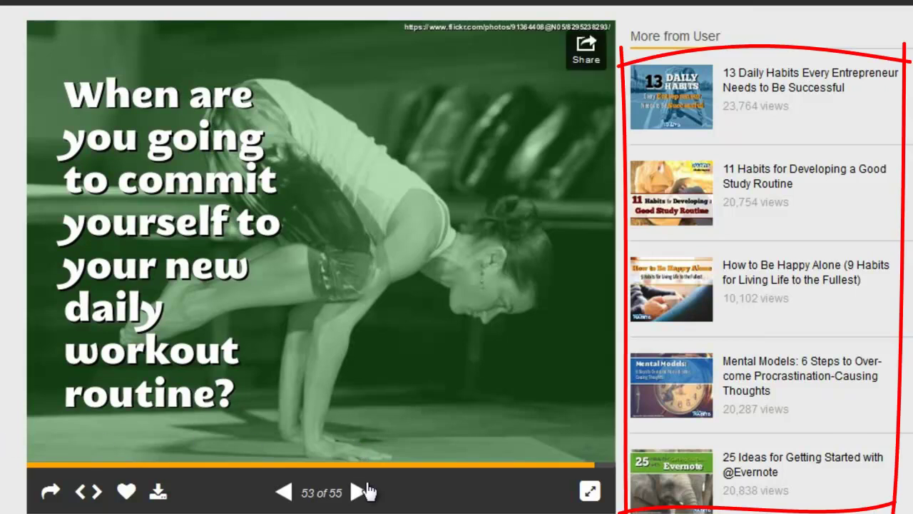
{"action": "mouse_move", "coordinate": [358, 260]}
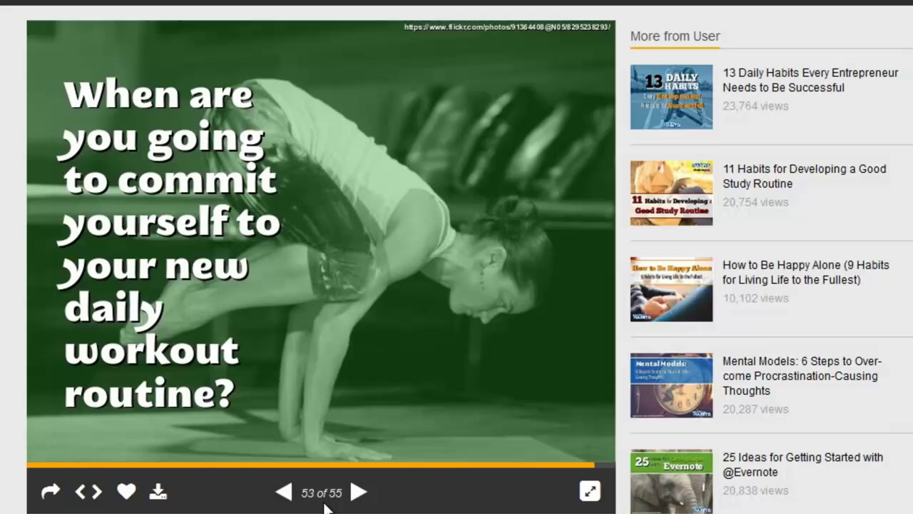
{"action": "left_click", "coordinate": [358, 491]}
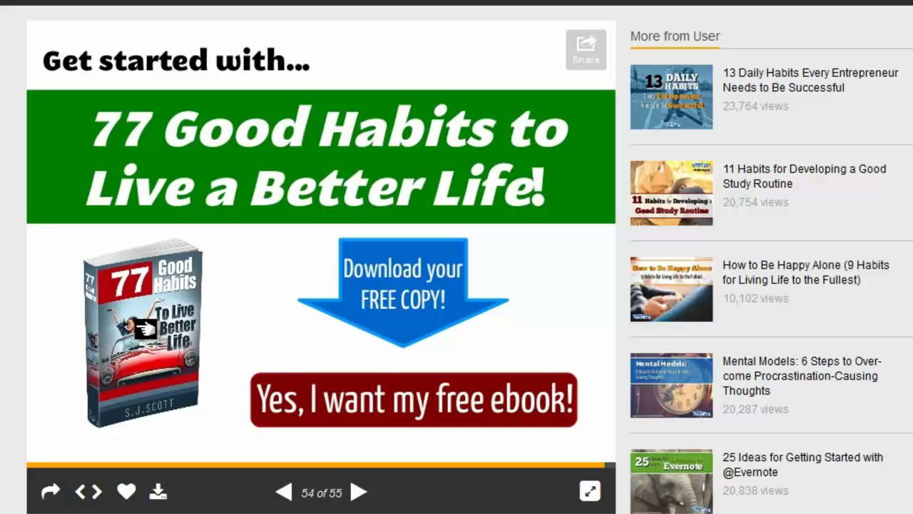
{"action": "mouse_move", "coordinate": [321, 243]}
{"action": "mouse_move", "coordinate": [413, 399]}
{"action": "mouse_move", "coordinate": [321, 157]}
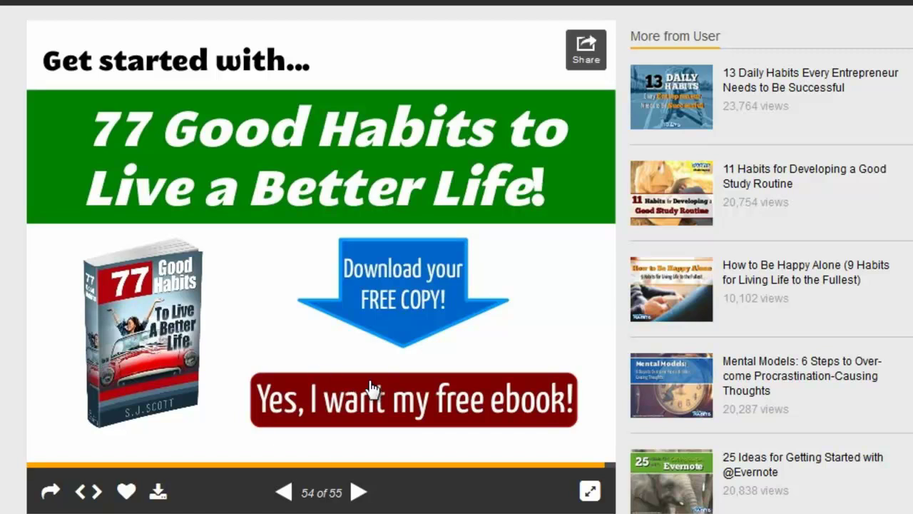
Advance the workout-habits deck to its final slide, 55 of 55
{"action": "left_click", "coordinate": [356, 493]}
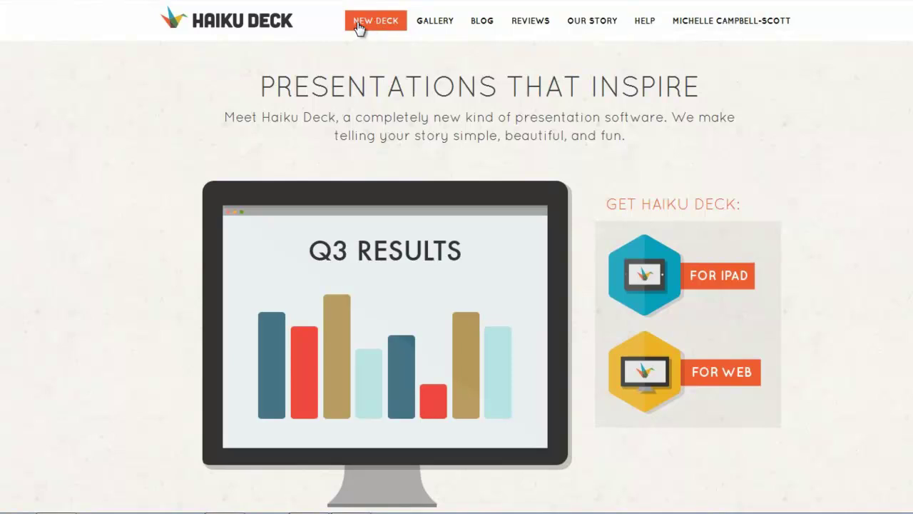
Start a new deck via NEW DECK to reach SlideShare's Create Stunning Presentations page
{"action": "left_click", "coordinate": [362, 27]}
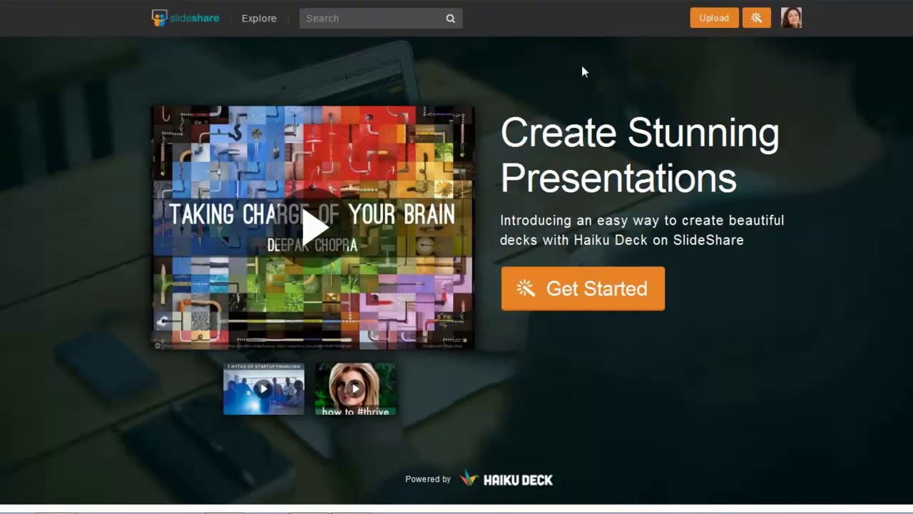
Get started on a new Untitled Haiku Deck and dismiss the deck settings dialog
{"action": "left_click", "coordinate": [619, 291]}
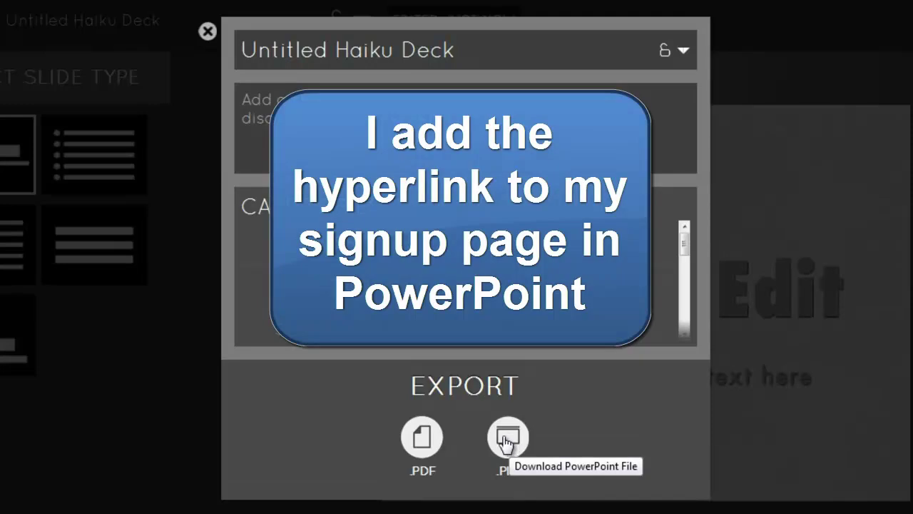
{"action": "left_click", "coordinate": [207, 32]}
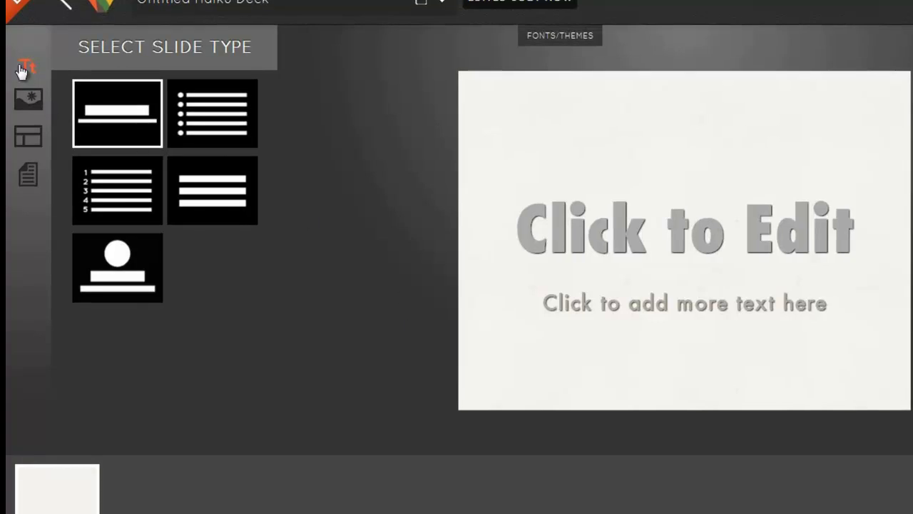
{"action": "left_click", "coordinate": [28, 67]}
{"action": "left_click", "coordinate": [113, 184]}
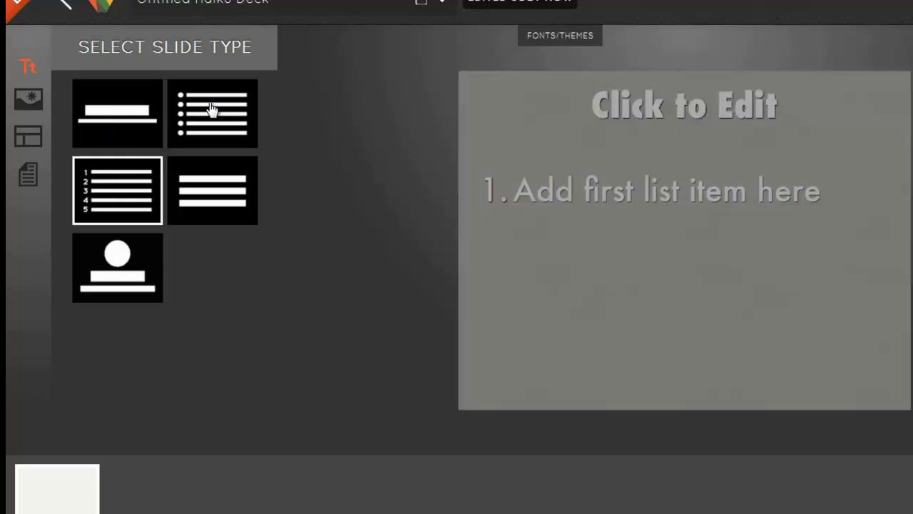
{"action": "left_click", "coordinate": [212, 132]}
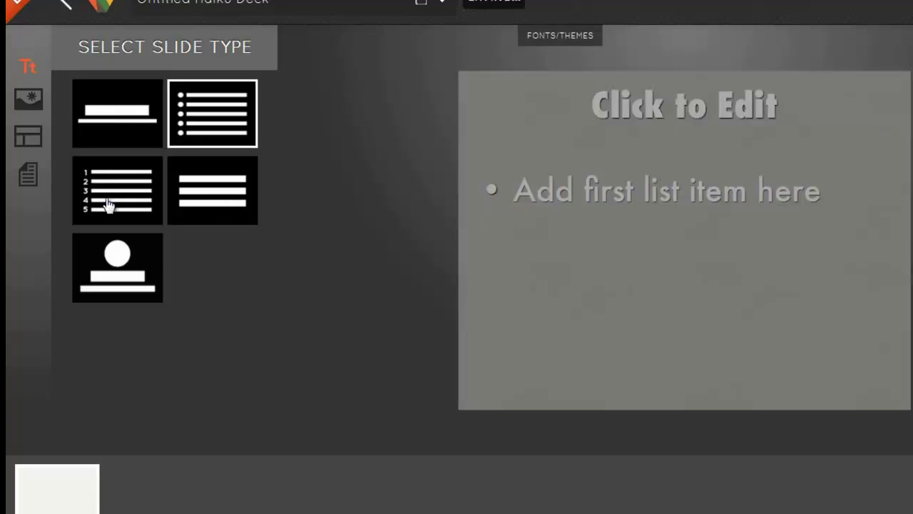
{"action": "left_click", "coordinate": [215, 204]}
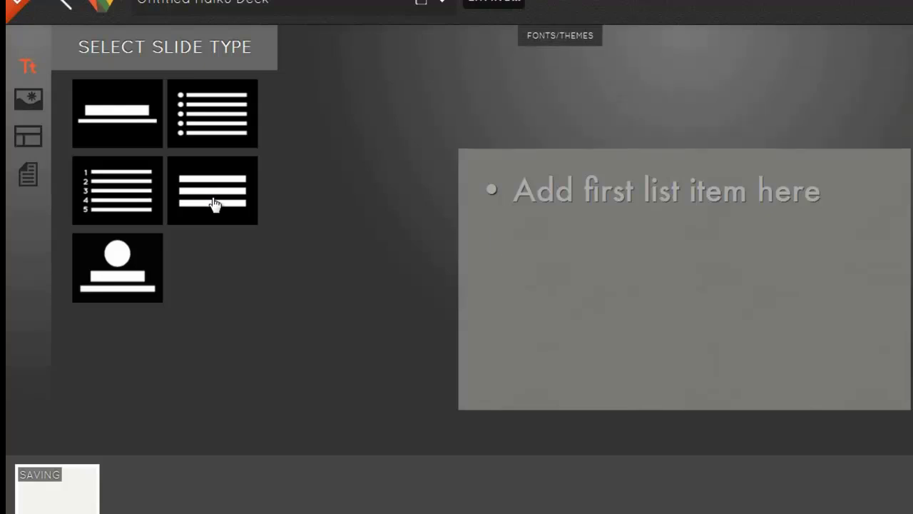
{"action": "left_click", "coordinate": [117, 267]}
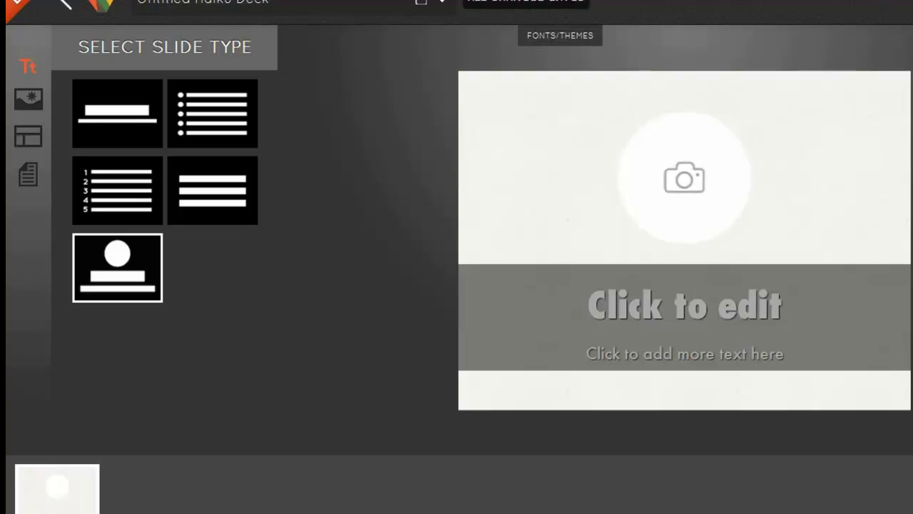
{"action": "left_click", "coordinate": [116, 118]}
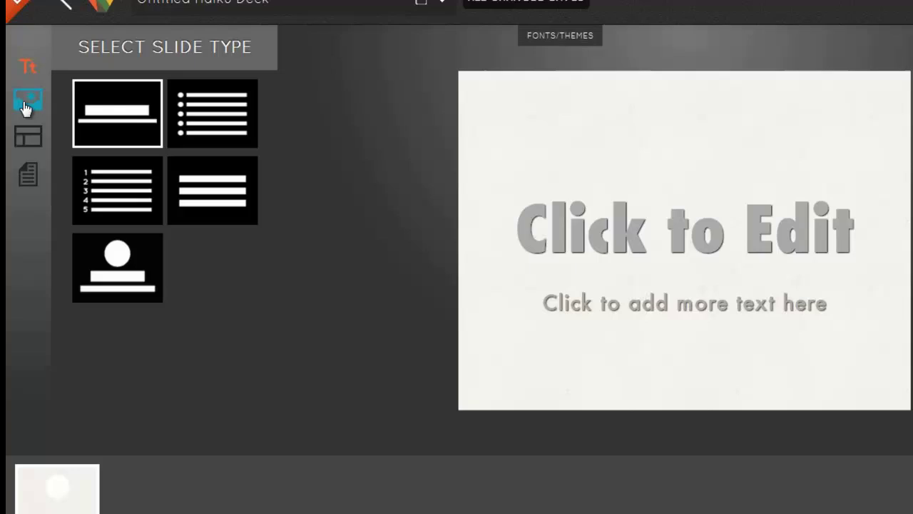
Apply the right-aligned layout with the title at top and subtitle at bottom
{"action": "left_click", "coordinate": [29, 145]}
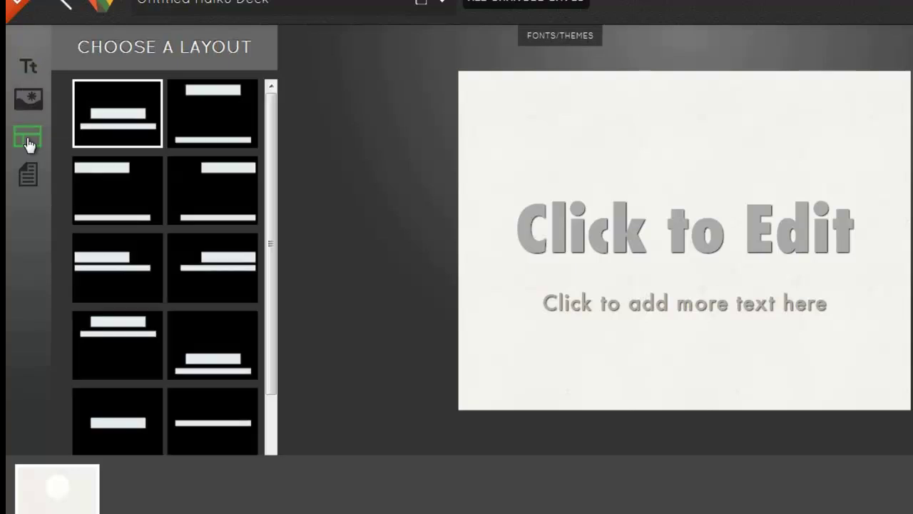
{"action": "left_click", "coordinate": [197, 127]}
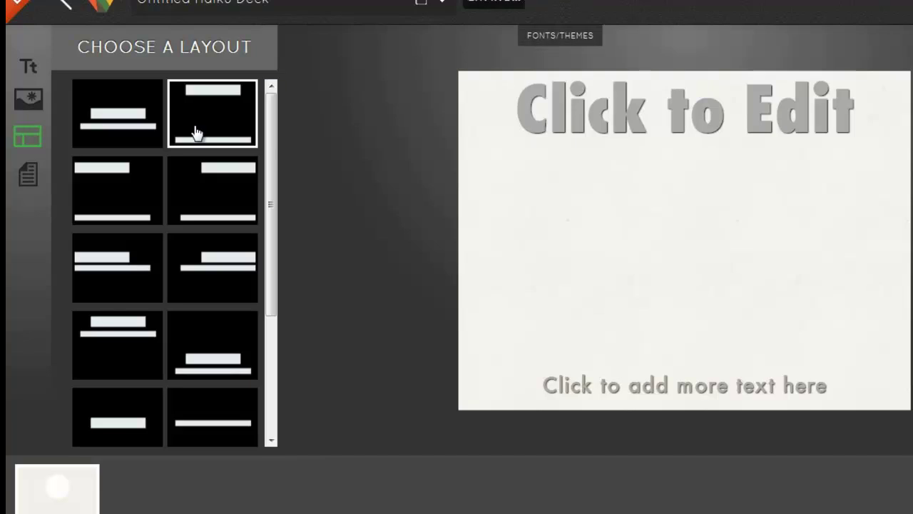
{"action": "left_click", "coordinate": [101, 190]}
{"action": "left_click", "coordinate": [212, 204]}
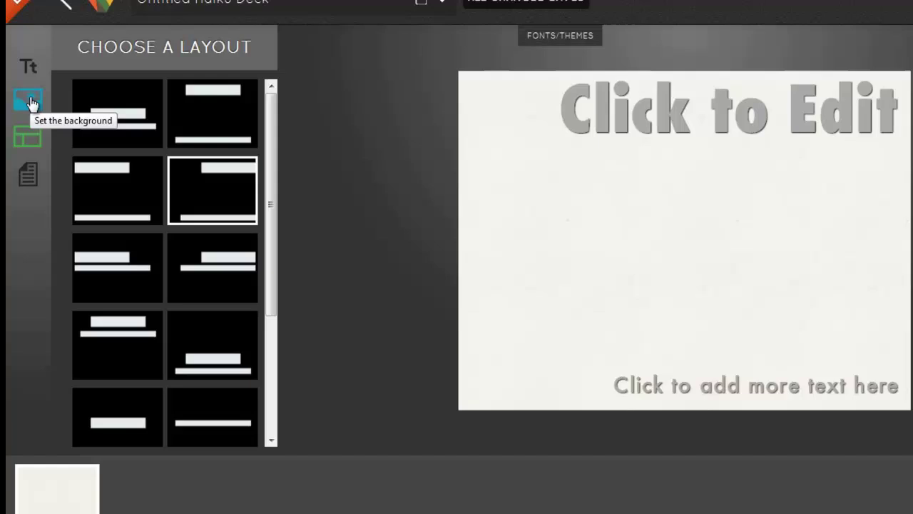
Search images for 'apples' and set the close-up green apple photo as the background
{"action": "left_click", "coordinate": [28, 102]}
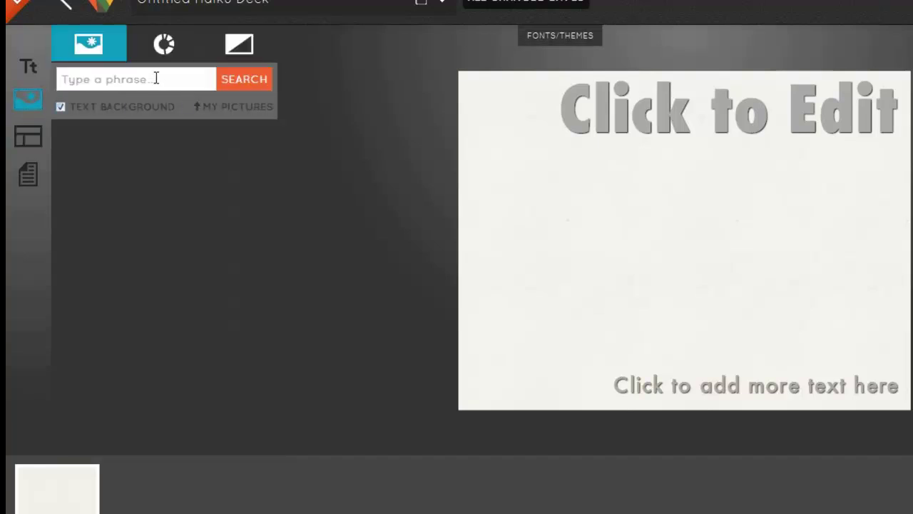
{"action": "type", "text": "apple"}
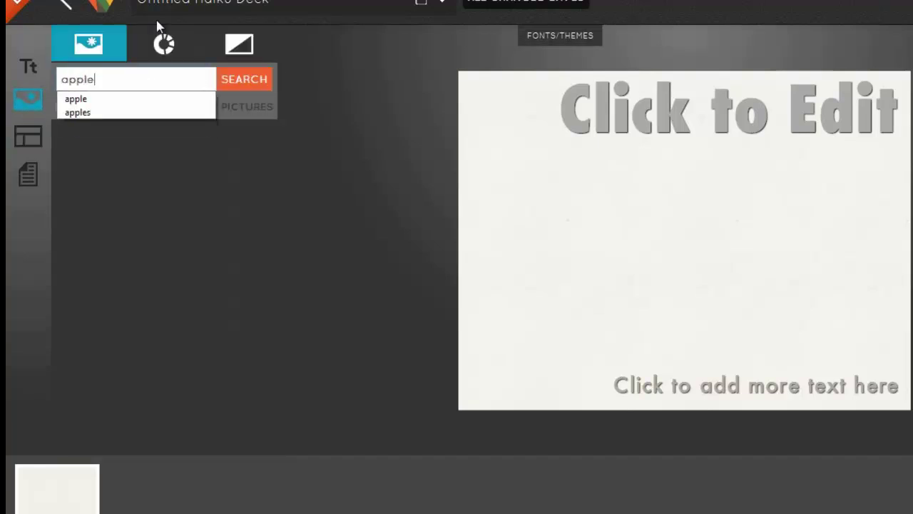
{"action": "type", "text": "s"}
{"action": "key", "text": "Return"}
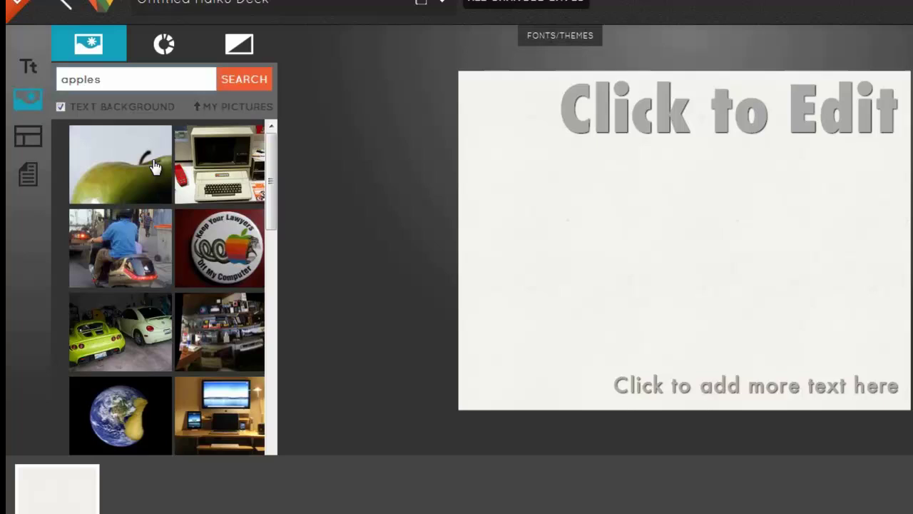
{"action": "left_click", "coordinate": [140, 176]}
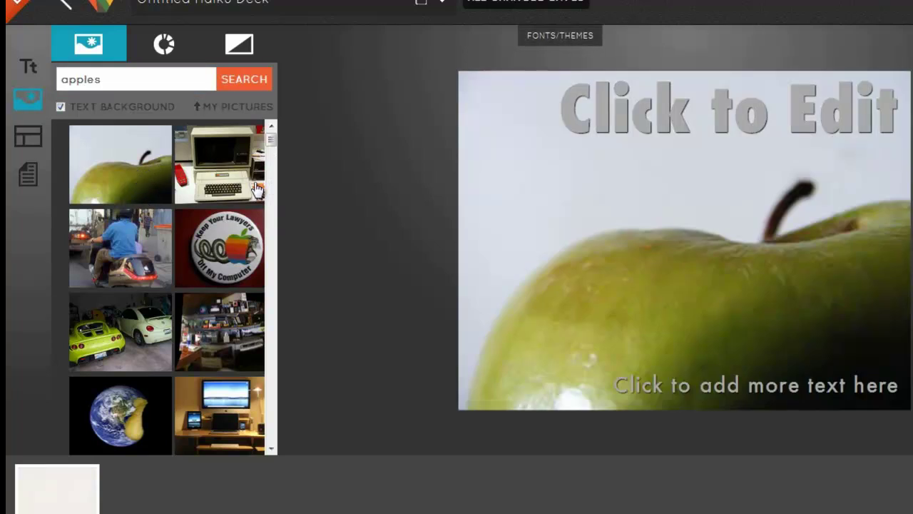
{"action": "left_click", "coordinate": [692, 103]}
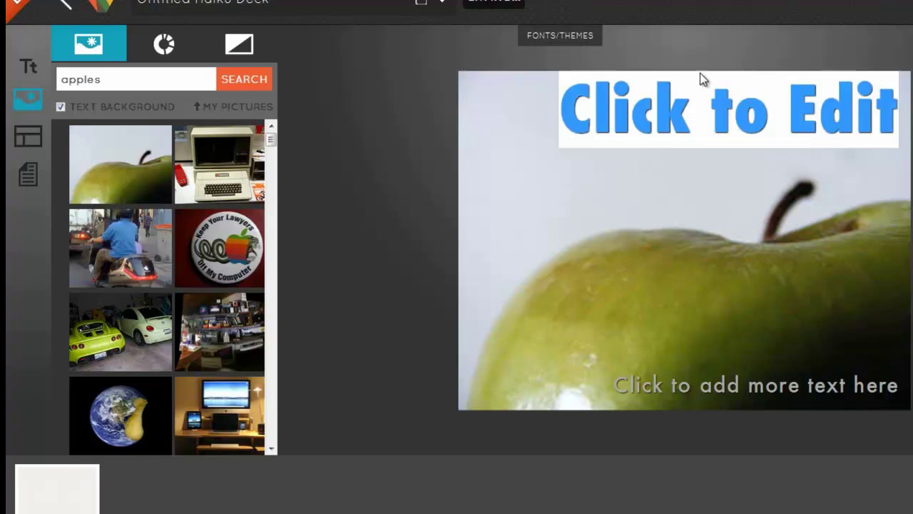
Title the first slide 'All About Apples' and apply a centred title layout
{"action": "type", "text": "ALI About"}
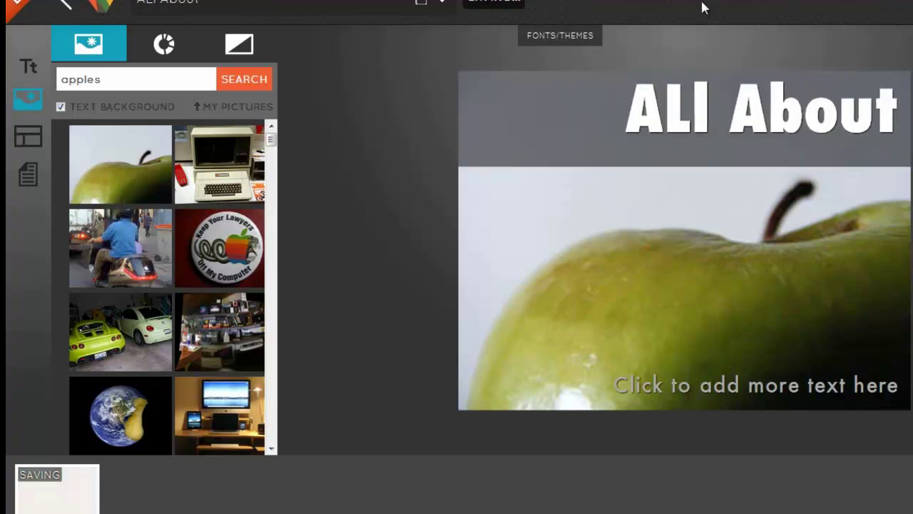
{"action": "key", "text": "BackSpace"}
{"action": "key", "text": "BackSpace"}
{"action": "key", "text": "BackSpace"}
{"action": "type", "text": "ll About"}
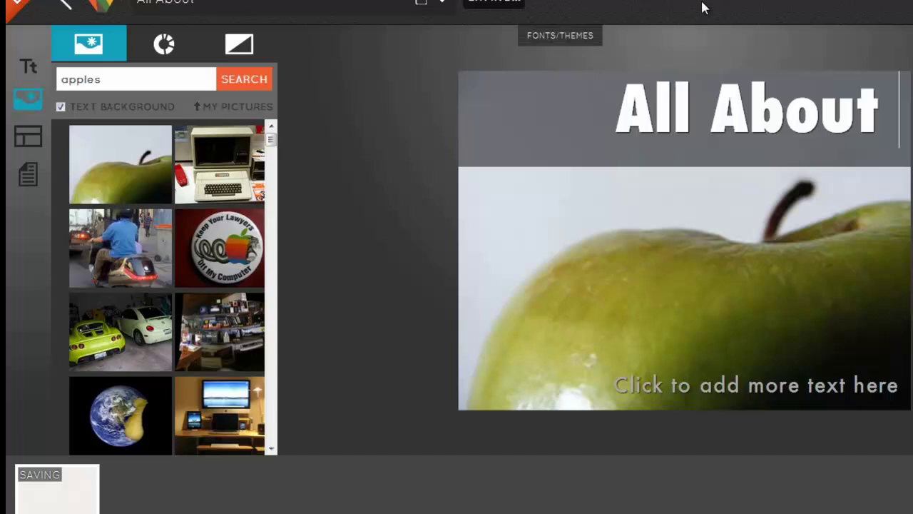
{"action": "type", "text": " Apples"}
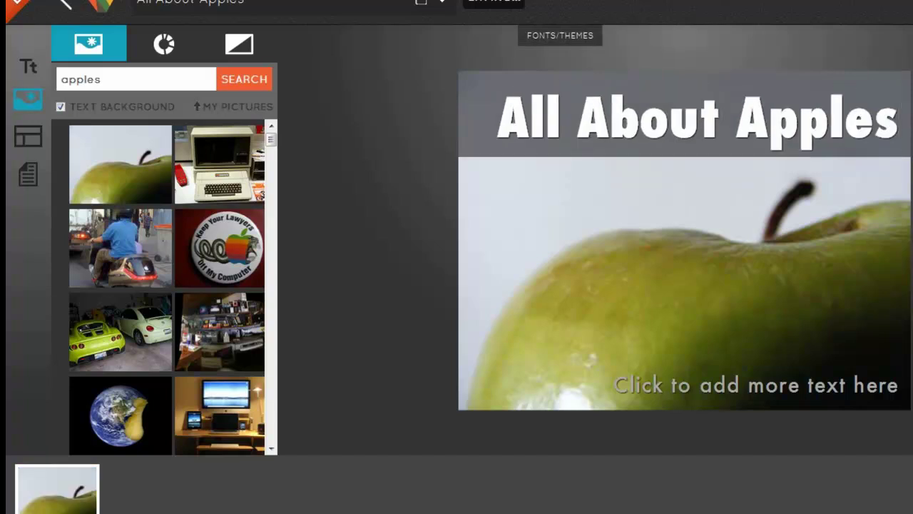
{"action": "left_click", "coordinate": [27, 139]}
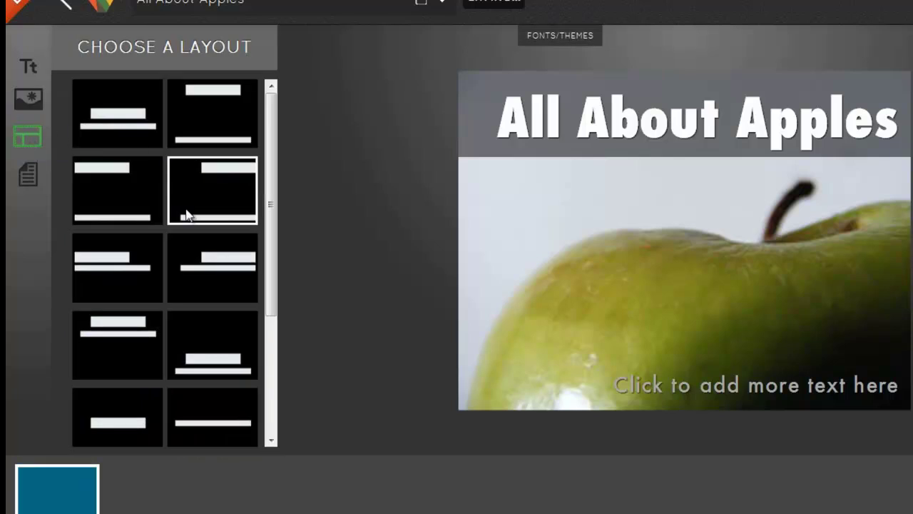
{"action": "left_click", "coordinate": [123, 139]}
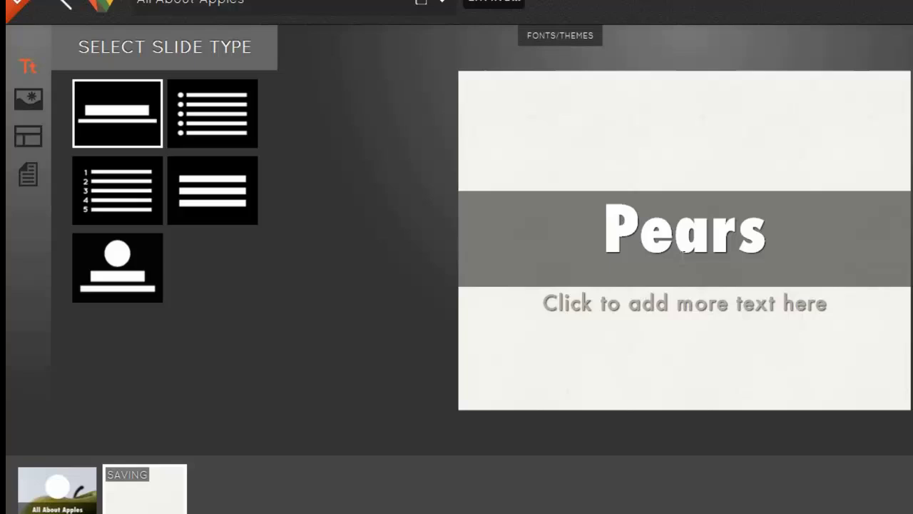
Give the Pears slide a pears photo and the Search engine optimization slide a clock photo
{"action": "left_click", "coordinate": [28, 103]}
{"action": "type", "text": "pears"}
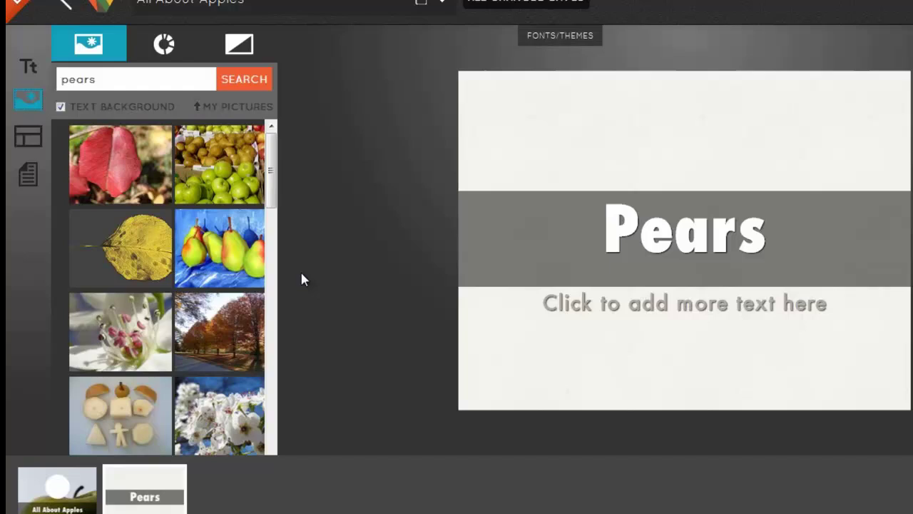
{"action": "type", "text": "ization"}
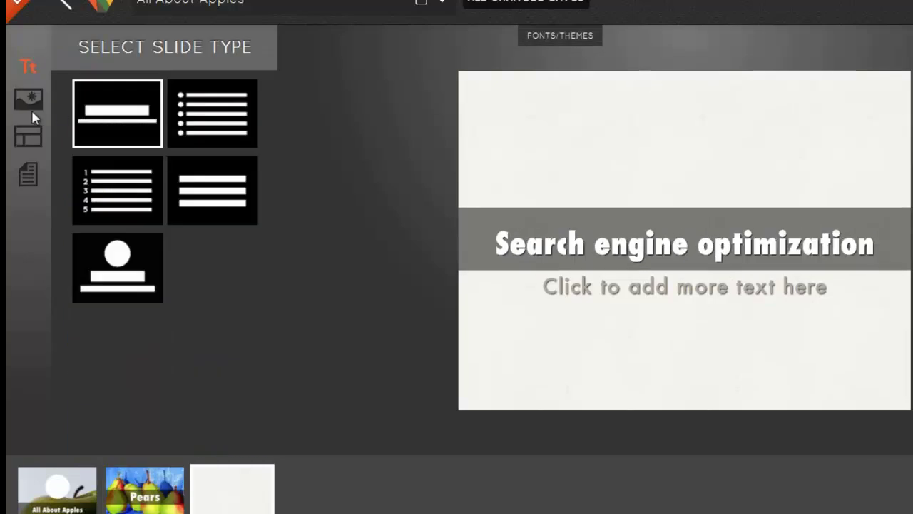
{"action": "left_click", "coordinate": [30, 103]}
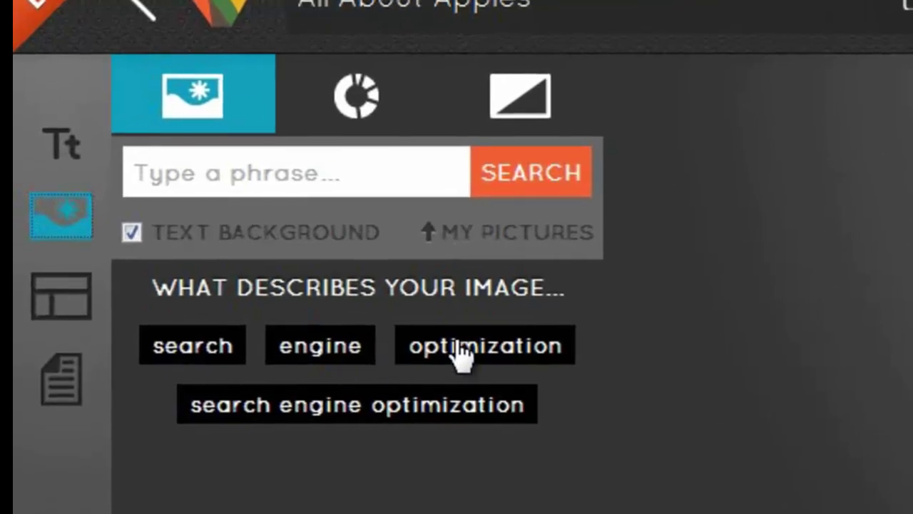
{"action": "left_click", "coordinate": [205, 347]}
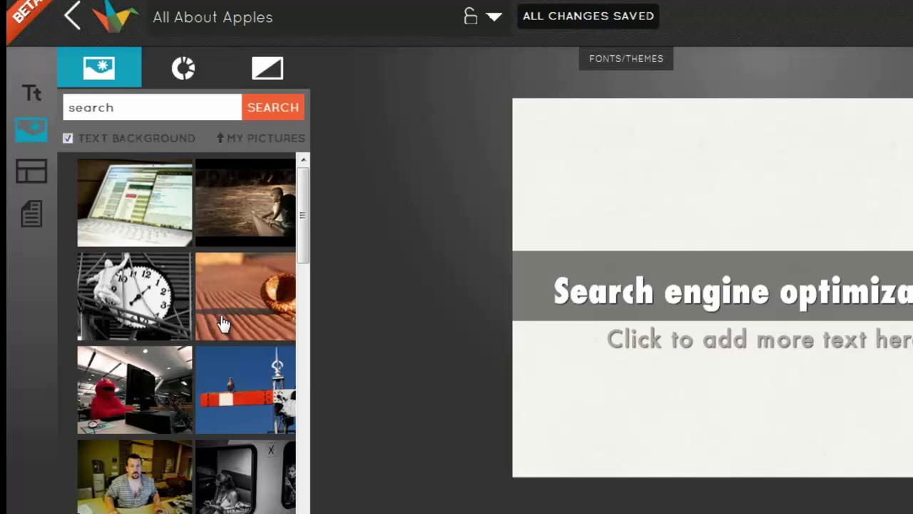
{"action": "left_click", "coordinate": [134, 296]}
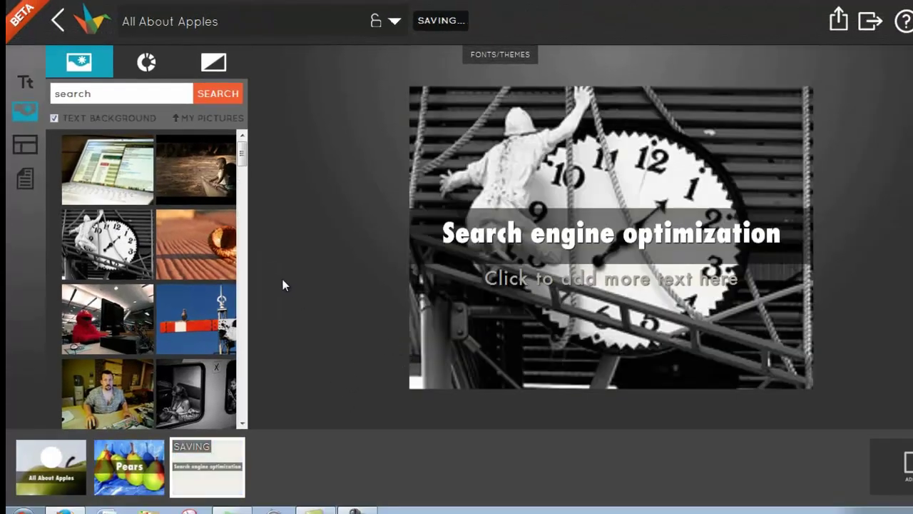
{"action": "left_click", "coordinate": [27, 148]}
Make the slide a numbered list and turn off its text background
{"action": "left_click", "coordinate": [25, 81]}
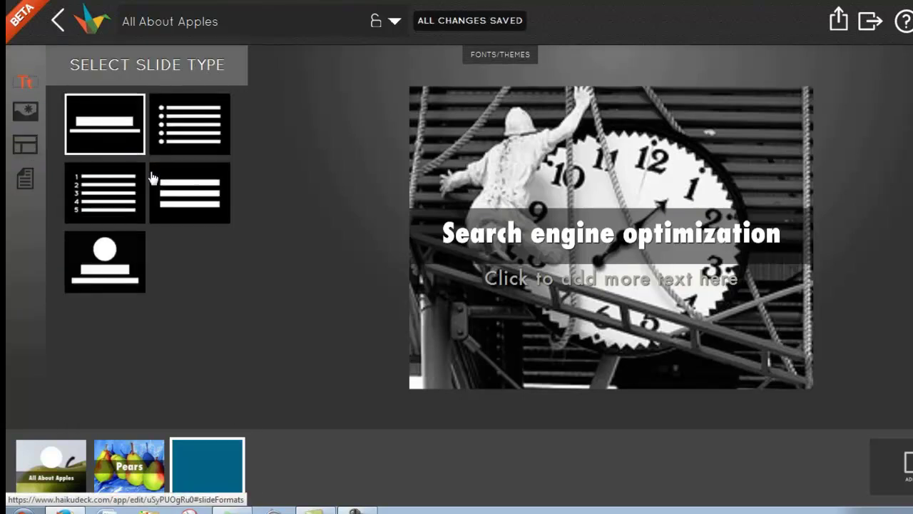
{"action": "left_click", "coordinate": [105, 208]}
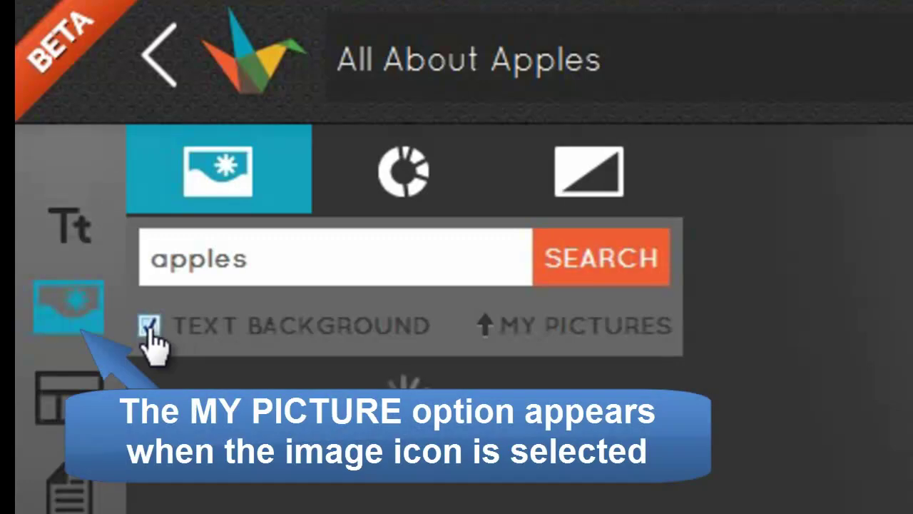
{"action": "left_click", "coordinate": [148, 328]}
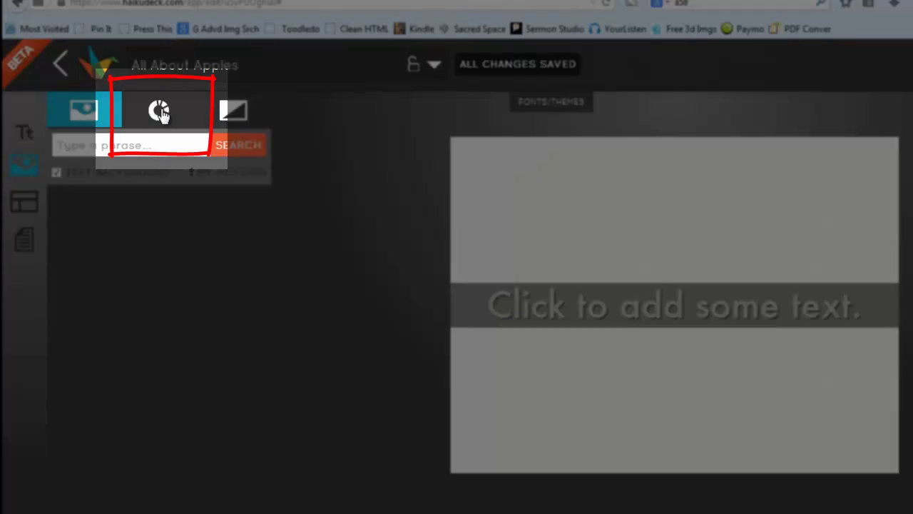
Insert a bar chart and change its 42 value to 100
{"action": "left_click", "coordinate": [160, 113]}
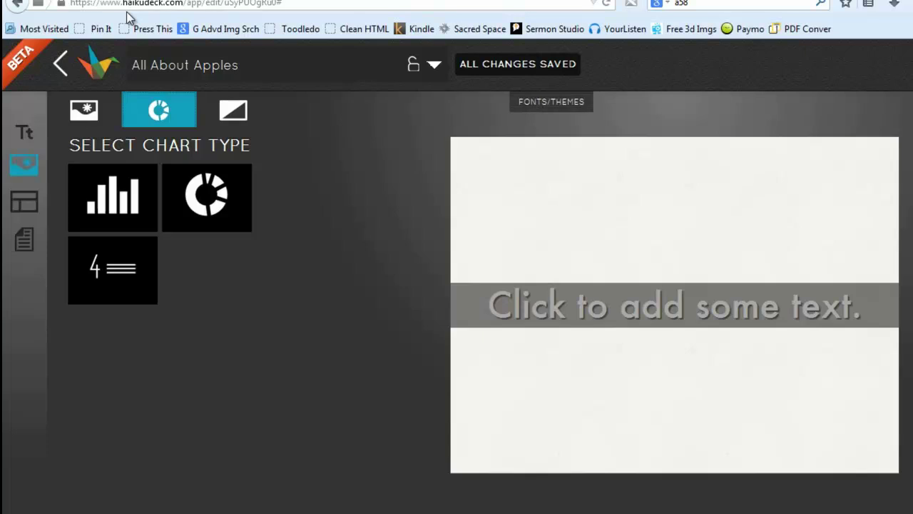
{"action": "left_click", "coordinate": [112, 197]}
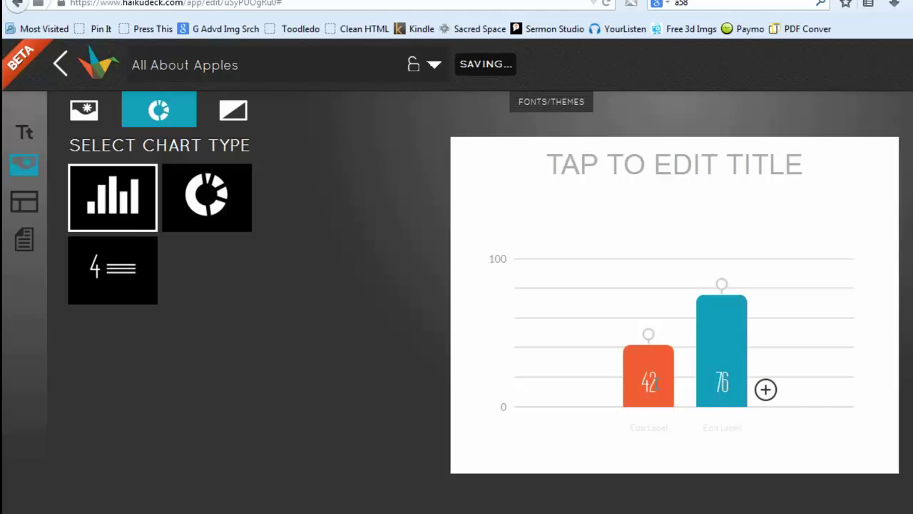
{"action": "double_click", "coordinate": [654, 382]}
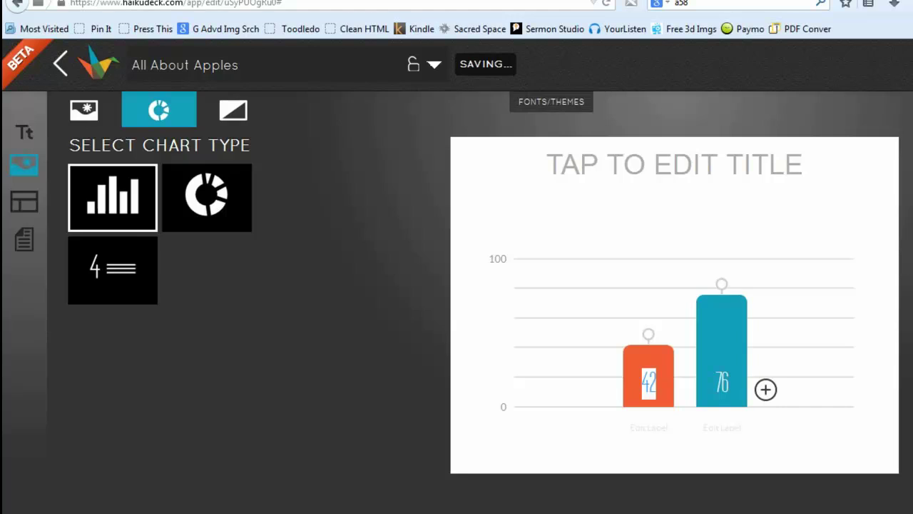
{"action": "type", "text": "99100"}
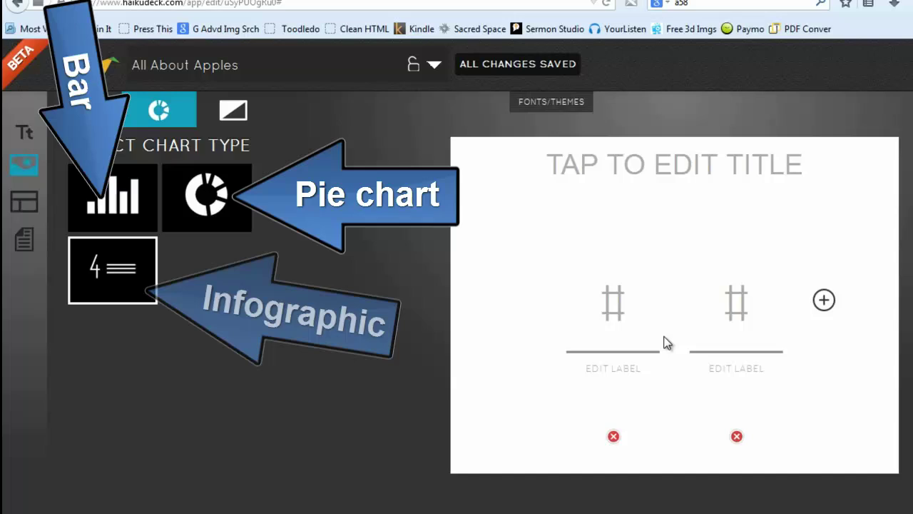
Switch to an infographic chart with three numbers: 44, 55 and 11
{"action": "left_click", "coordinate": [606, 314]}
{"action": "type", "text": "44"}
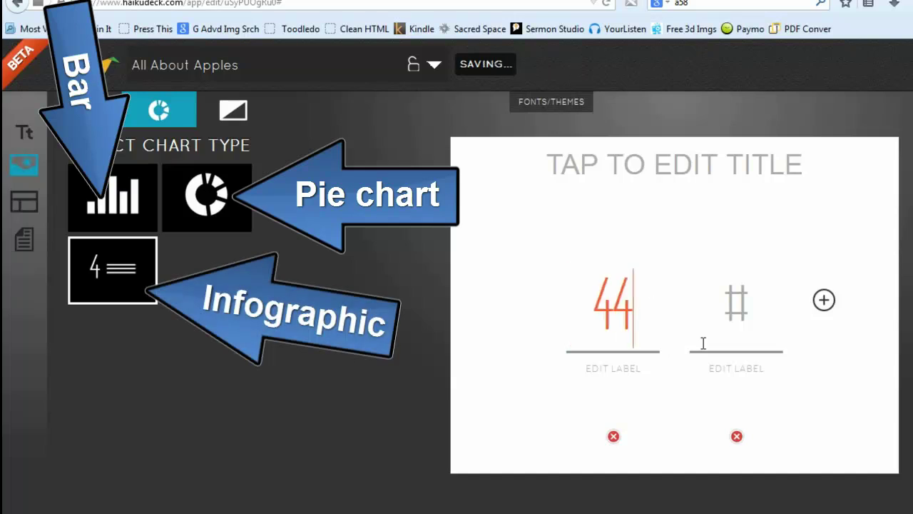
{"action": "left_click", "coordinate": [735, 308]}
{"action": "type", "text": "55"}
{"action": "left_click", "coordinate": [824, 300]}
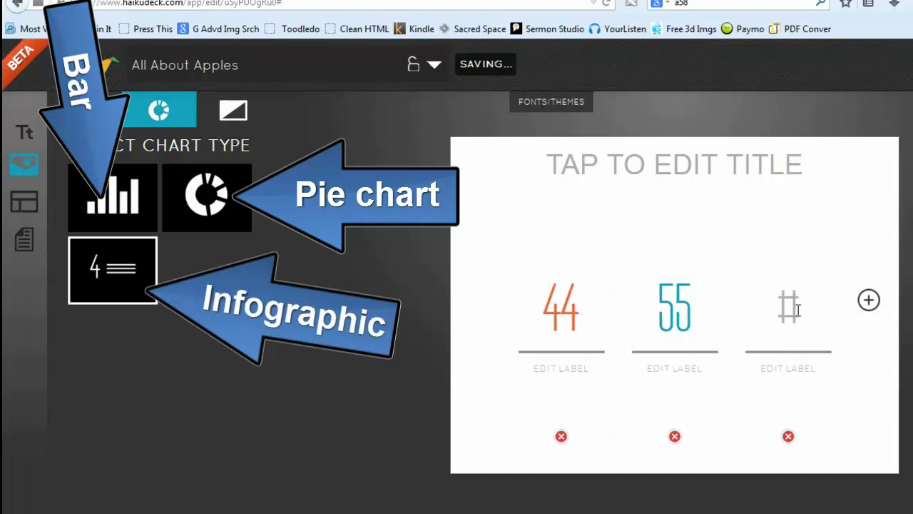
{"action": "left_click", "coordinate": [798, 309]}
{"action": "type", "text": "11"}
{"action": "key", "text": "Tab"}
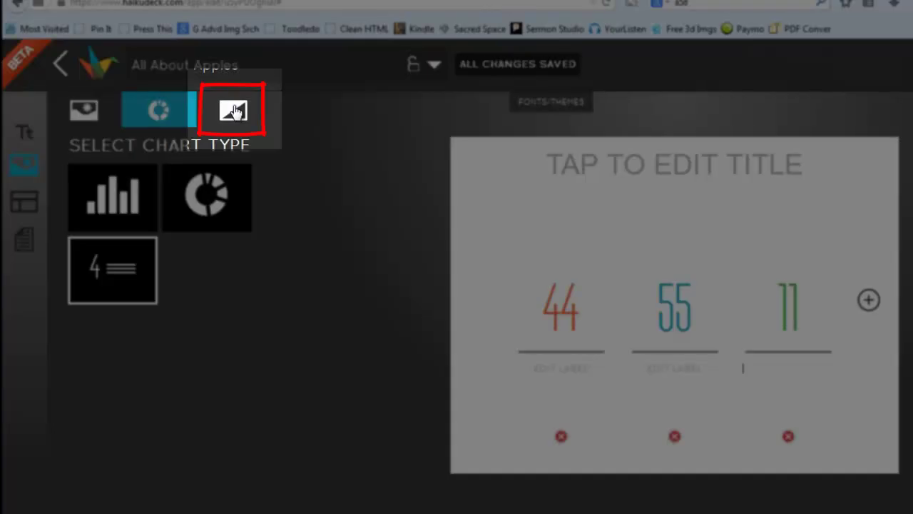
Show the solid colour background choices for the slide
{"action": "left_click", "coordinate": [234, 111]}
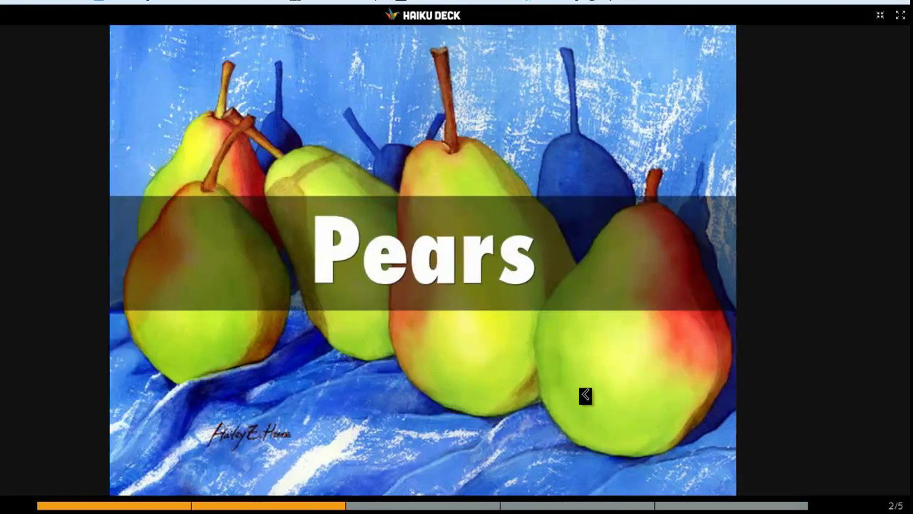
{"action": "left_click", "coordinate": [584, 395]}
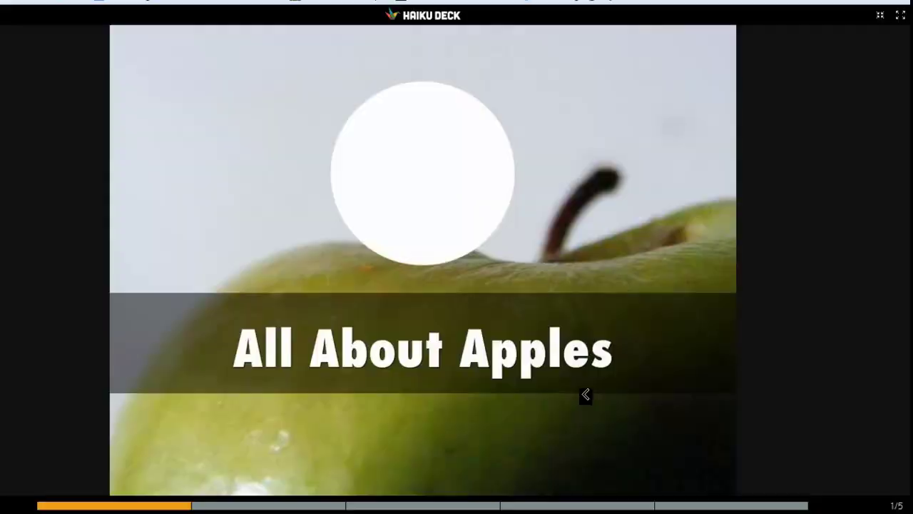
Exit the slideshow from the Pears slide and preview the deck's Export options
{"action": "key", "text": "Escape"}
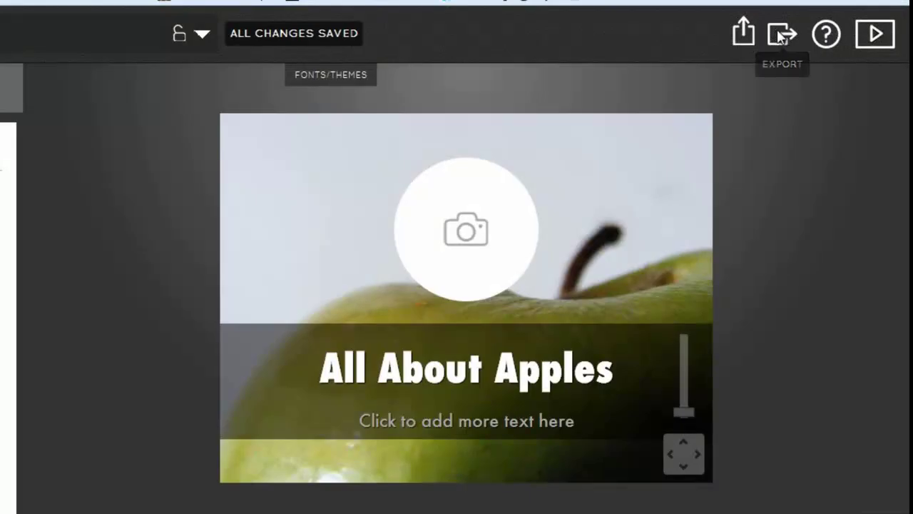
{"action": "left_click", "coordinate": [780, 35]}
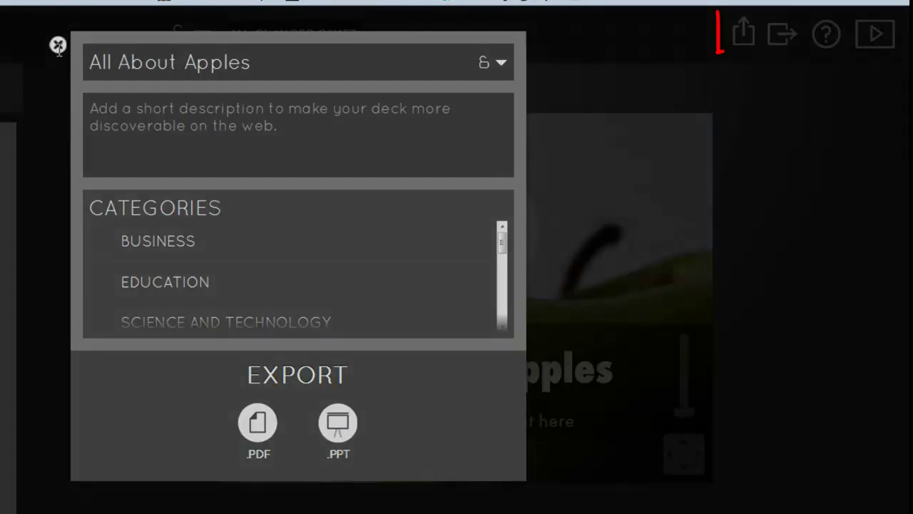
{"action": "left_click", "coordinate": [58, 44]}
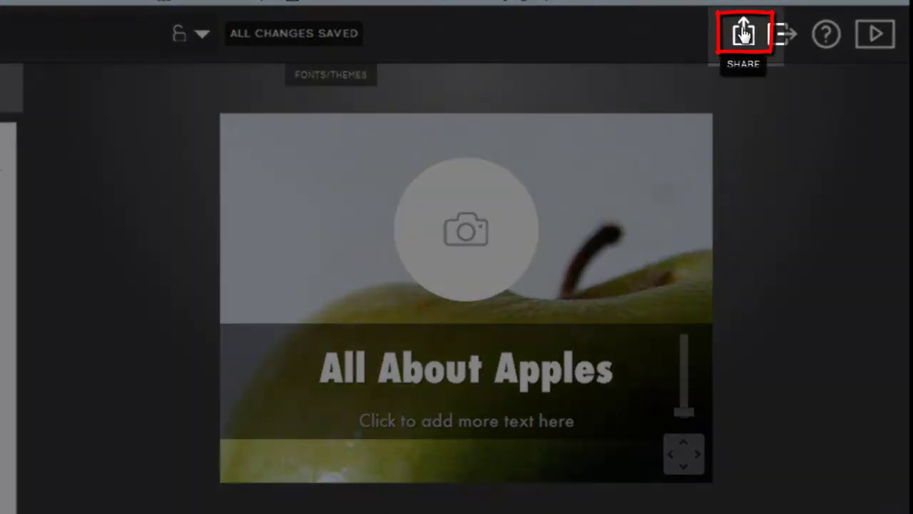
Review the Share options, then check the Export options again
{"action": "left_click", "coordinate": [743, 34]}
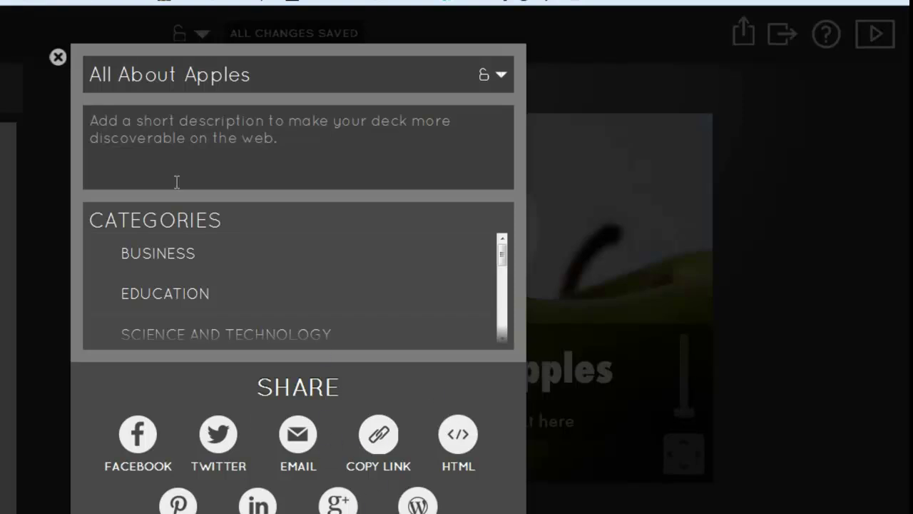
{"action": "left_click", "coordinate": [57, 60]}
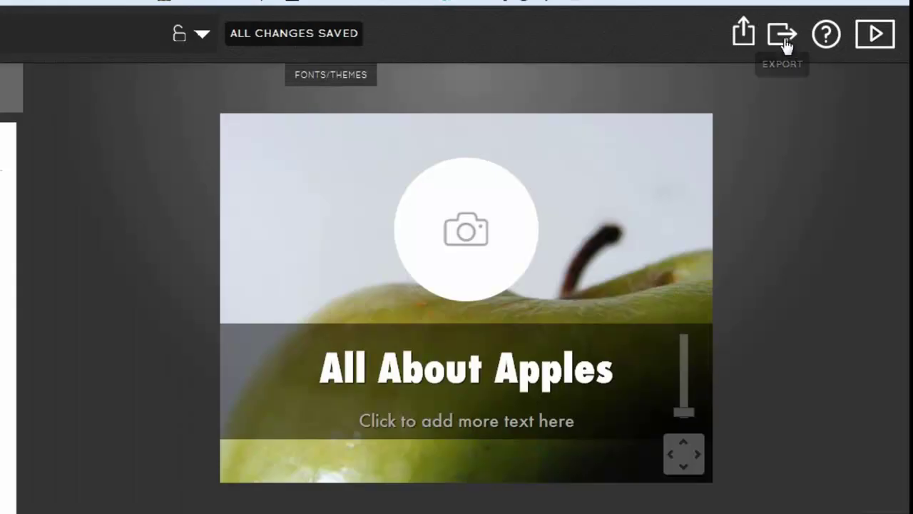
{"action": "left_click", "coordinate": [783, 37]}
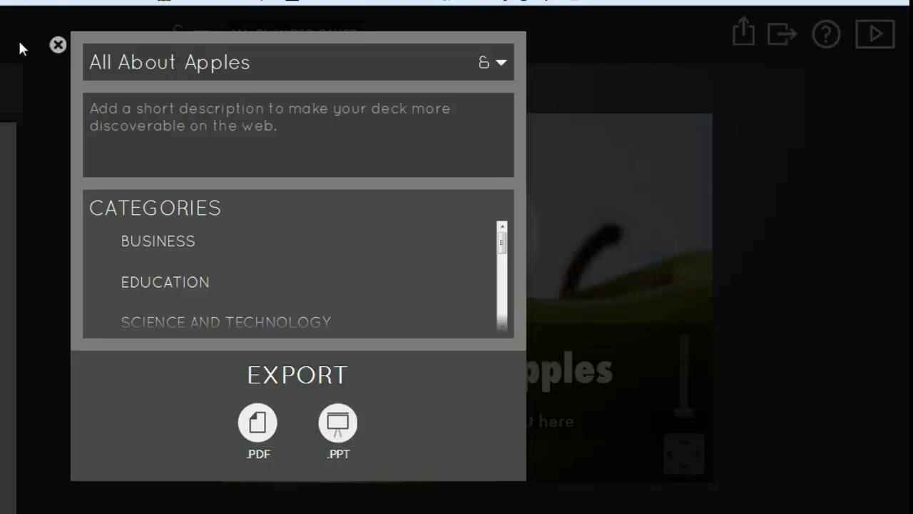
{"action": "left_click", "coordinate": [57, 46]}
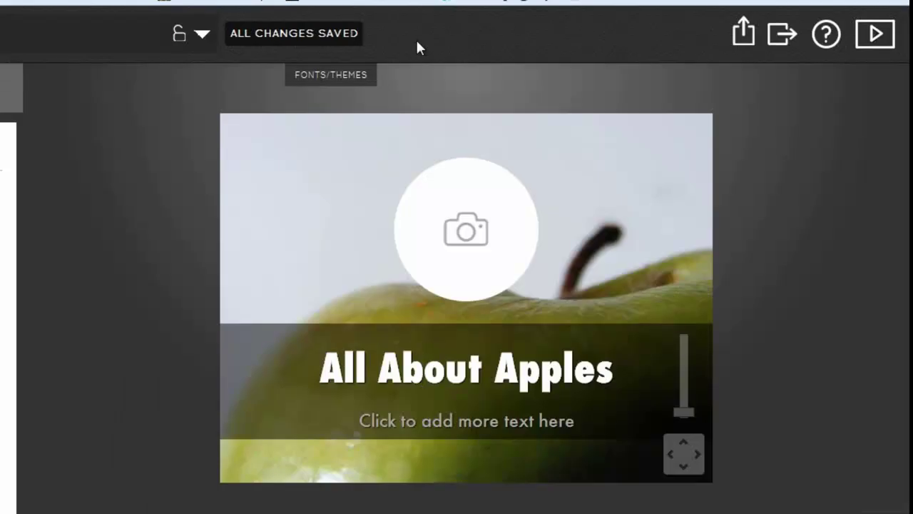